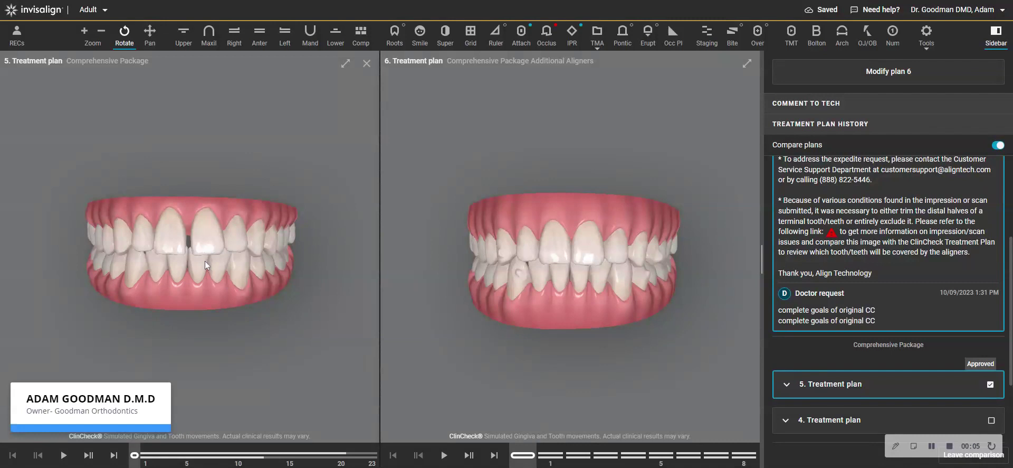
Step: Orbit both plan models through frontal, top, underside and side views of the bite
left_click_drag(206, 251, 153, 174)
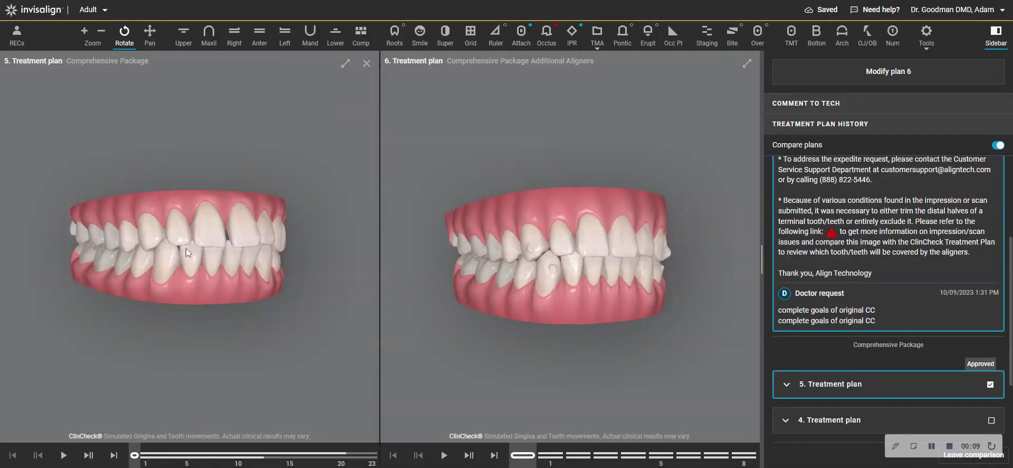
left_click_drag(219, 238, 201, 258)
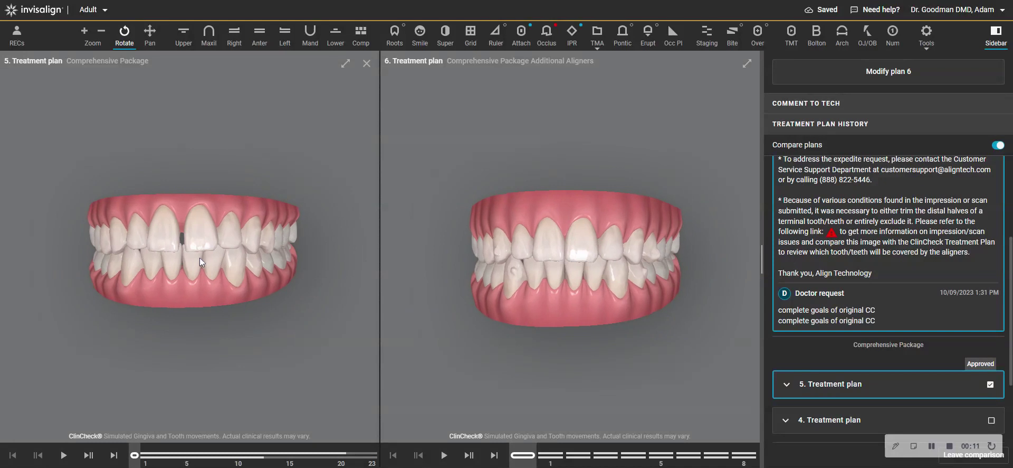
left_click_drag(191, 226, 200, 236)
scroll(191, 251, "up", 2)
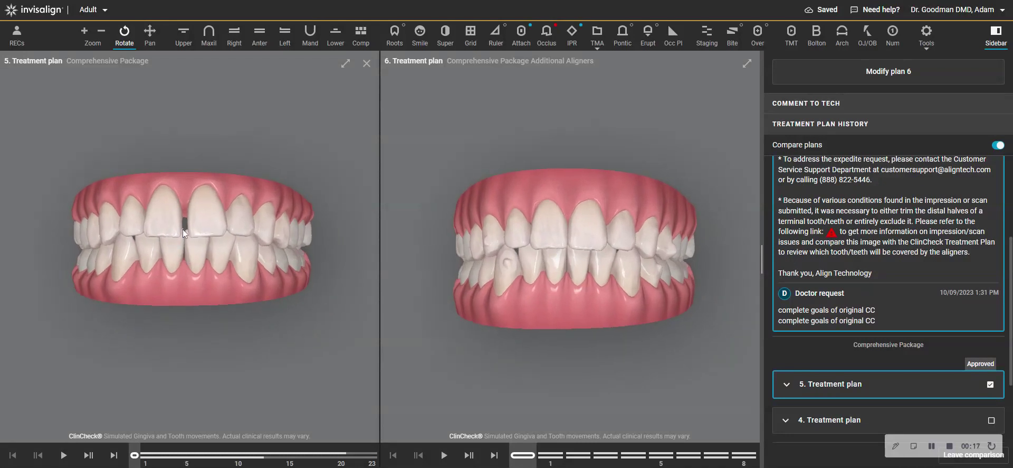
left_click_drag(183, 248, 181, 208)
left_click_drag(180, 252, 186, 205)
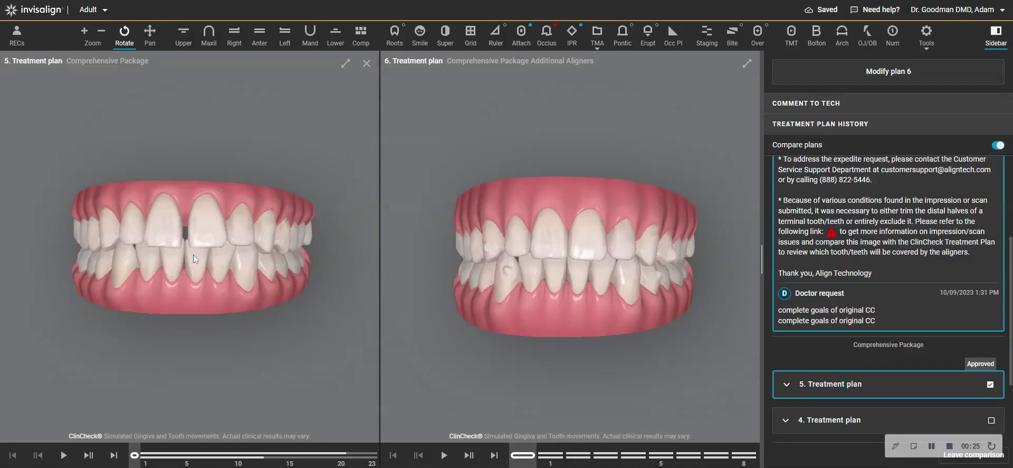
left_click_drag(193, 254, 178, 128)
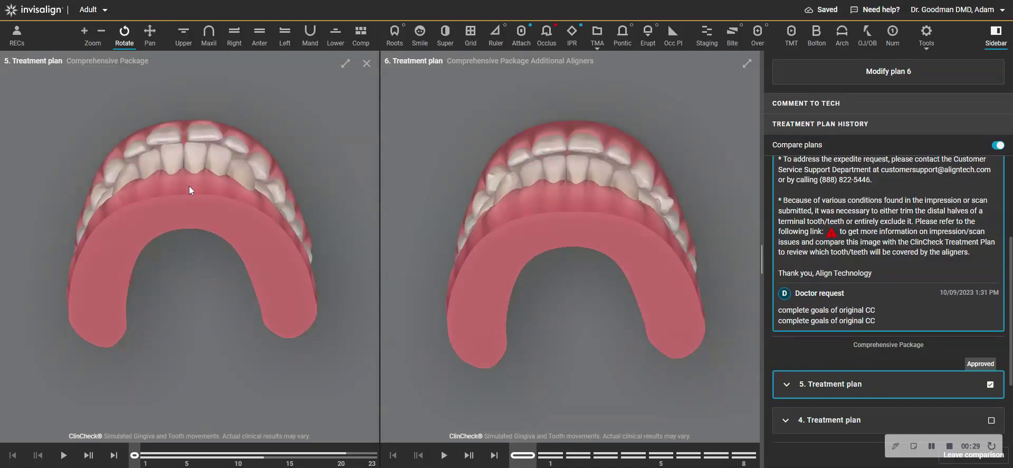
left_click_drag(190, 186, 184, 135)
left_click_drag(196, 170, 307, 257)
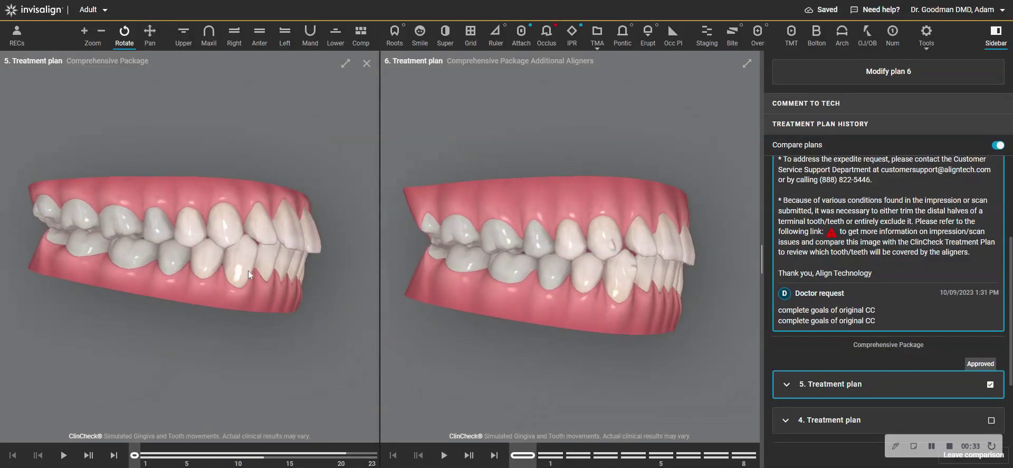
left_click_drag(248, 271, 243, 171)
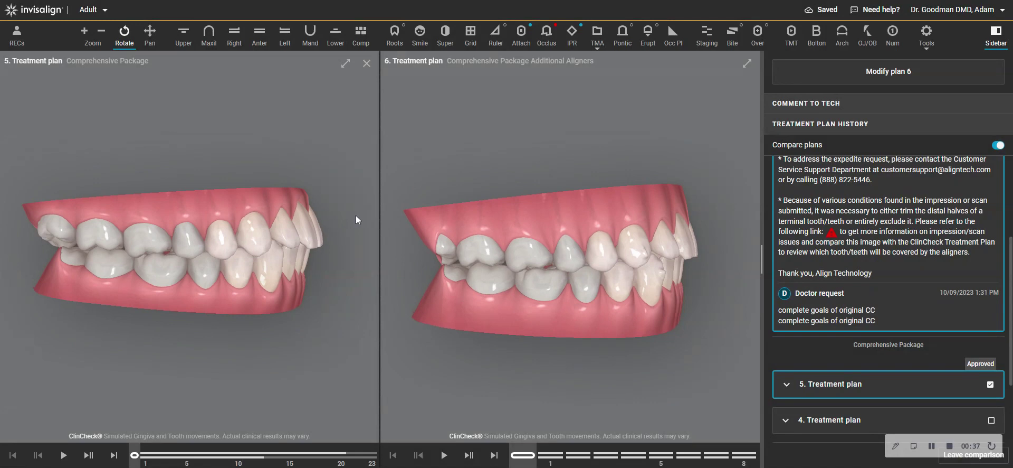
left_click_drag(299, 249, 216, 248)
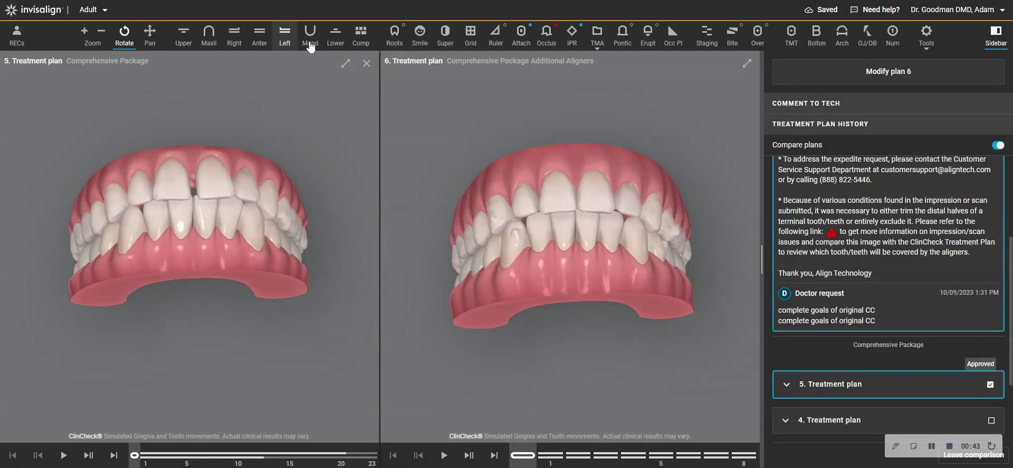
Step: Switch both plans between lower-only and upper-only arches, ending on the lower arch
left_click(335, 36)
left_click_drag(194, 260, 178, 326)
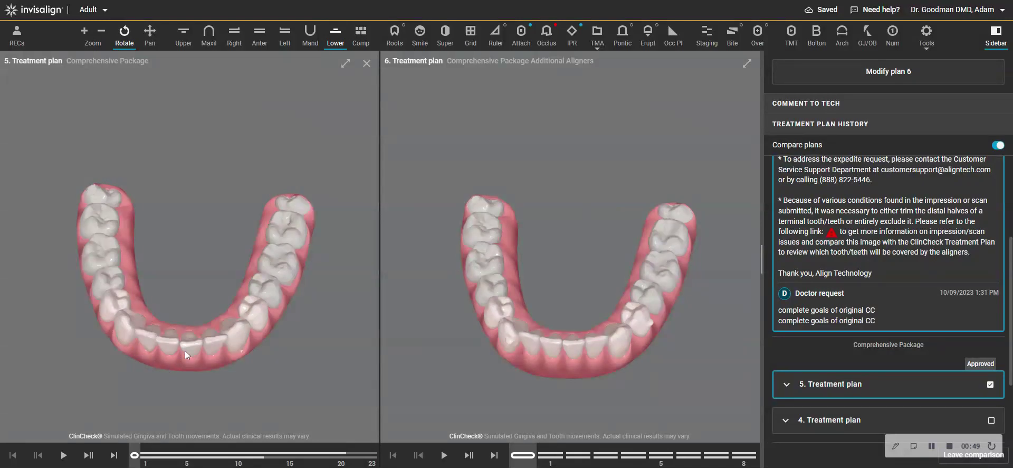
left_click(184, 36)
left_click_drag(178, 353, 294, 257)
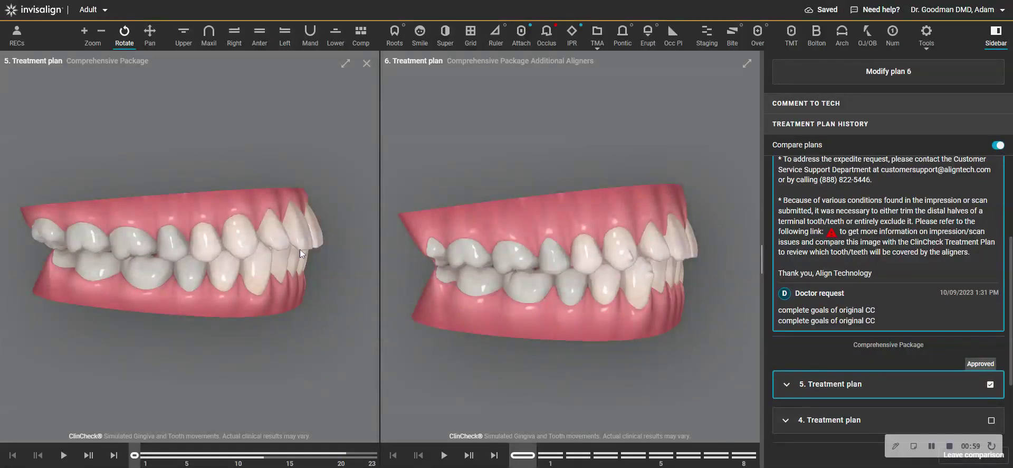
left_click_drag(300, 250, 218, 272)
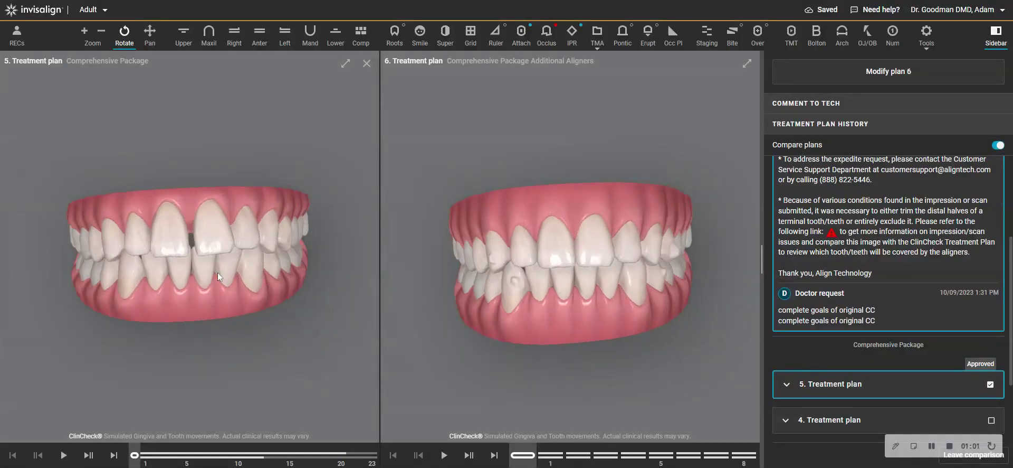
left_click(336, 38)
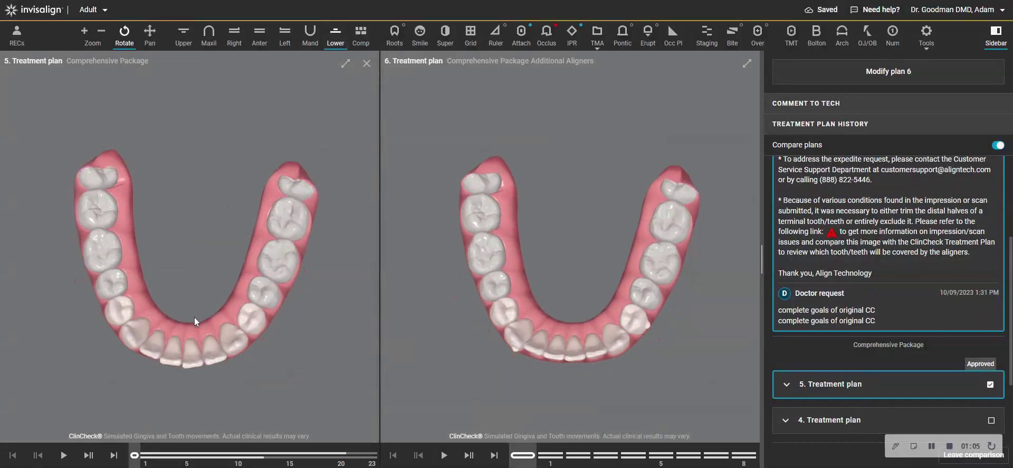
Step: Compare plan 5's lower arch at stage 0 and final stage 23
left_click(114, 455)
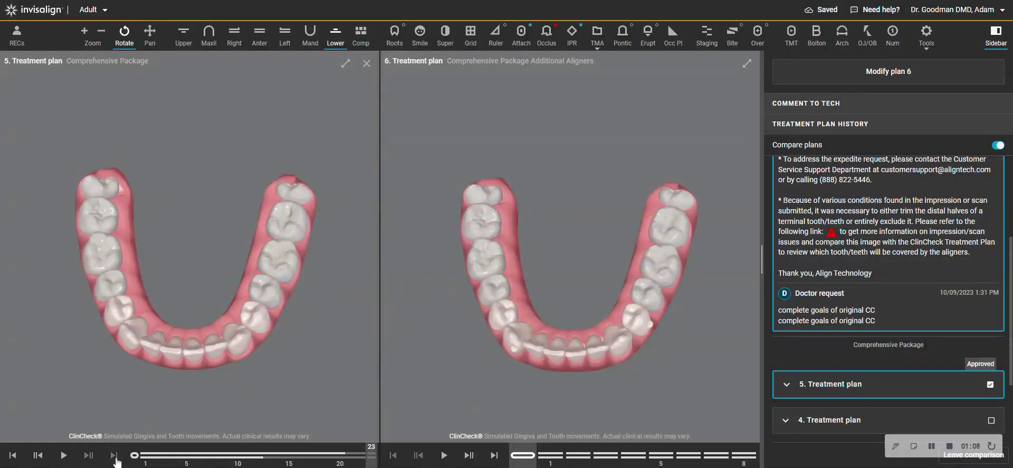
left_click(12, 456)
left_click(114, 455)
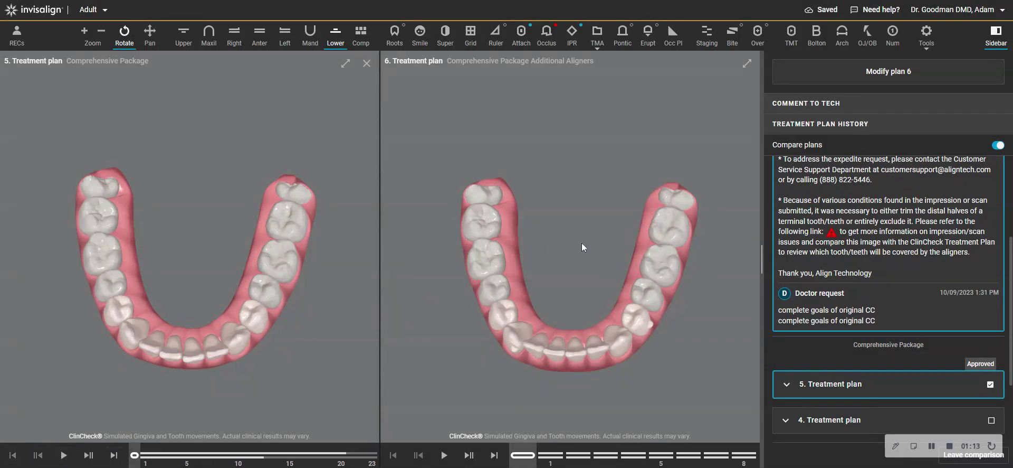
left_click_drag(584, 246, 577, 226)
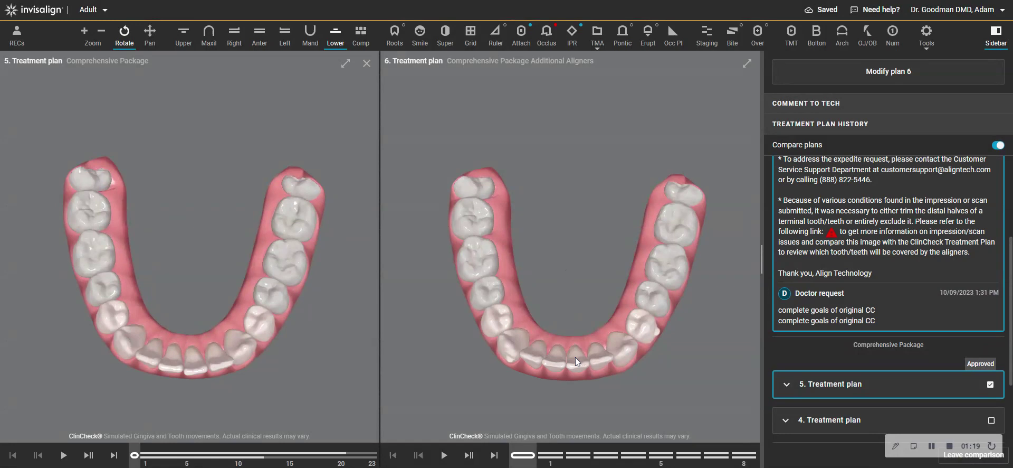
left_click_drag(570, 346, 582, 241)
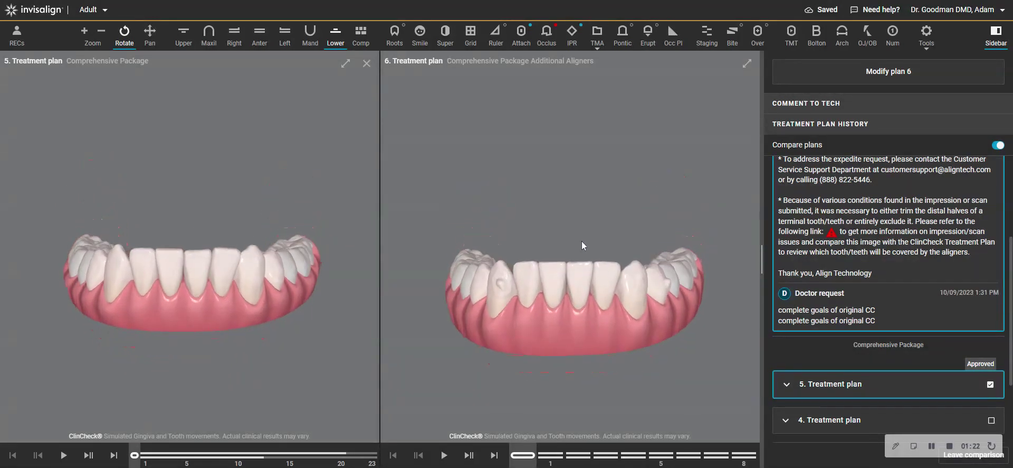
Step: Show only the upper arches and jump plan 5 to its final stage 23
left_click(180, 41)
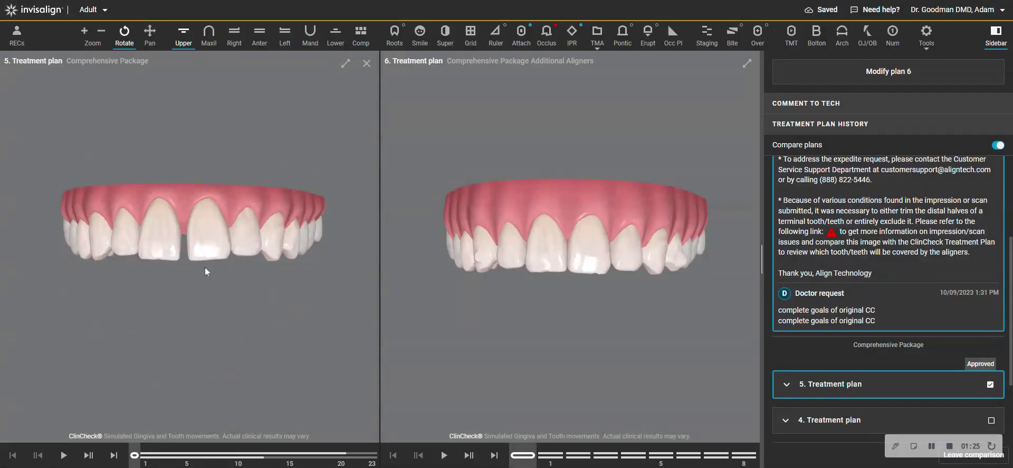
left_click_drag(205, 269, 196, 96)
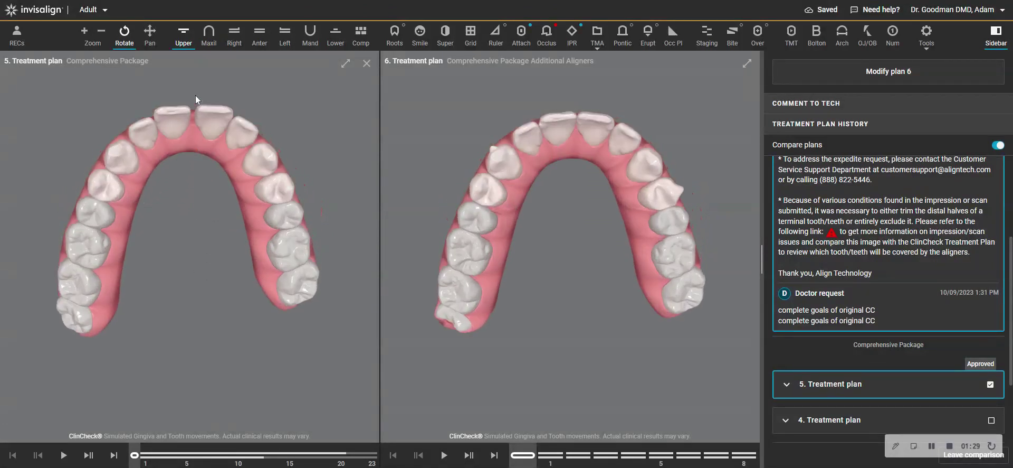
left_click(184, 47)
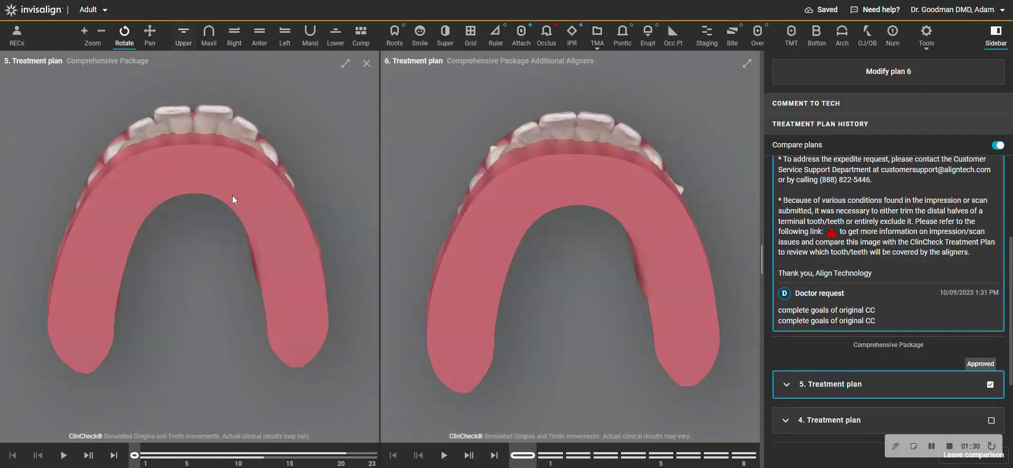
left_click(114, 455)
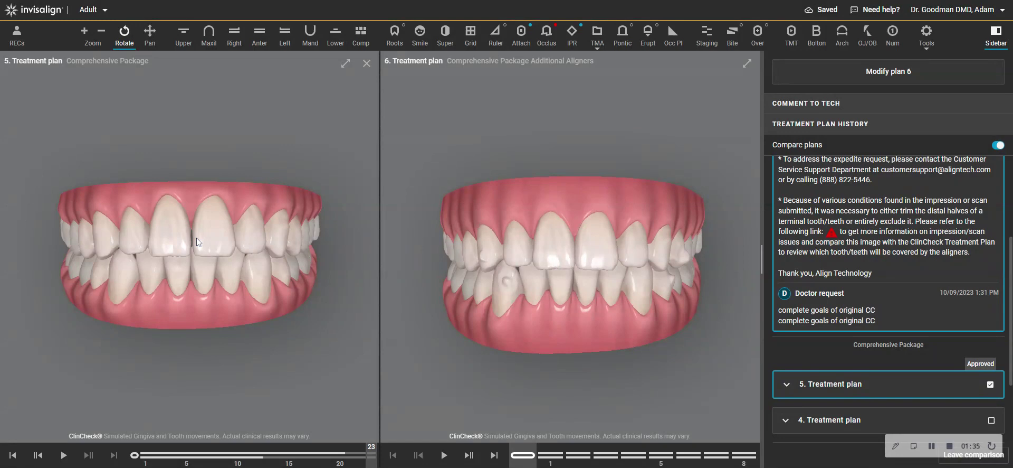
left_click_drag(193, 245, 203, 126)
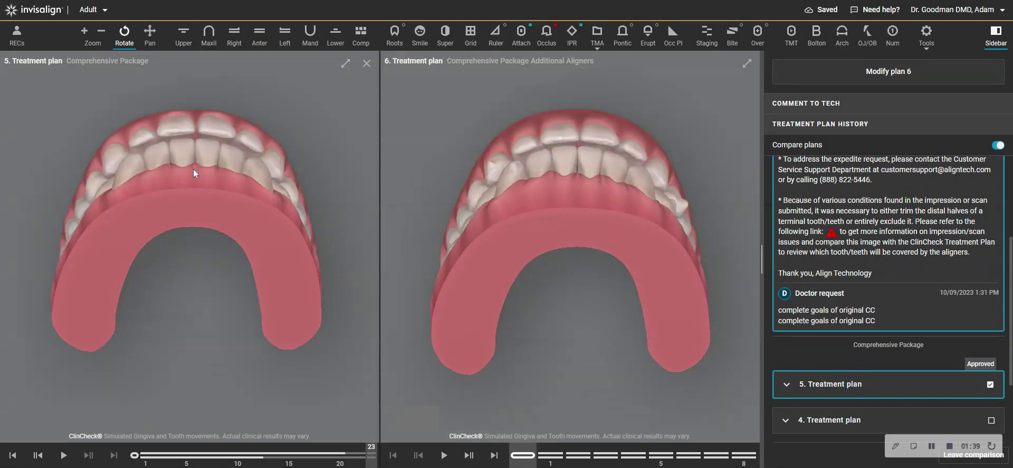
left_click_drag(219, 206, 187, 238)
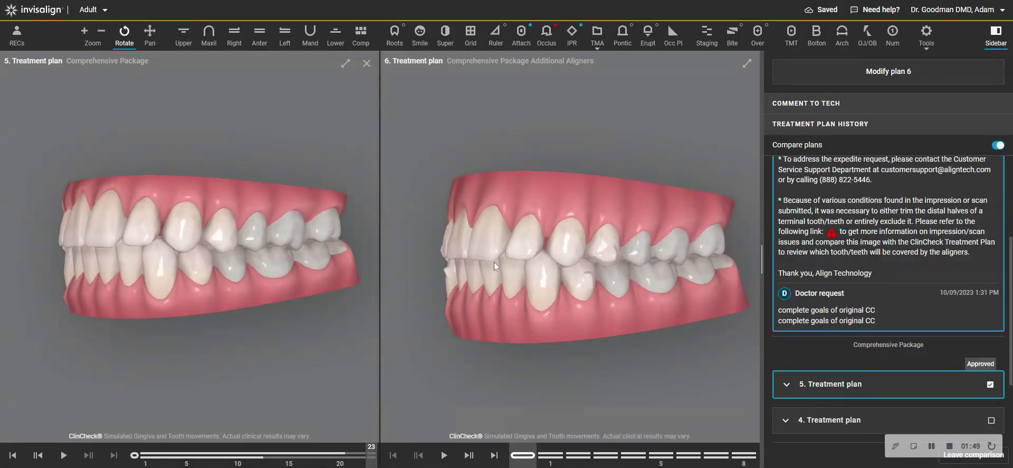
Step: Reset plan 5 to stage 0, then turn off Compare plans to show plan 6 alone
left_click_drag(545, 257, 596, 258)
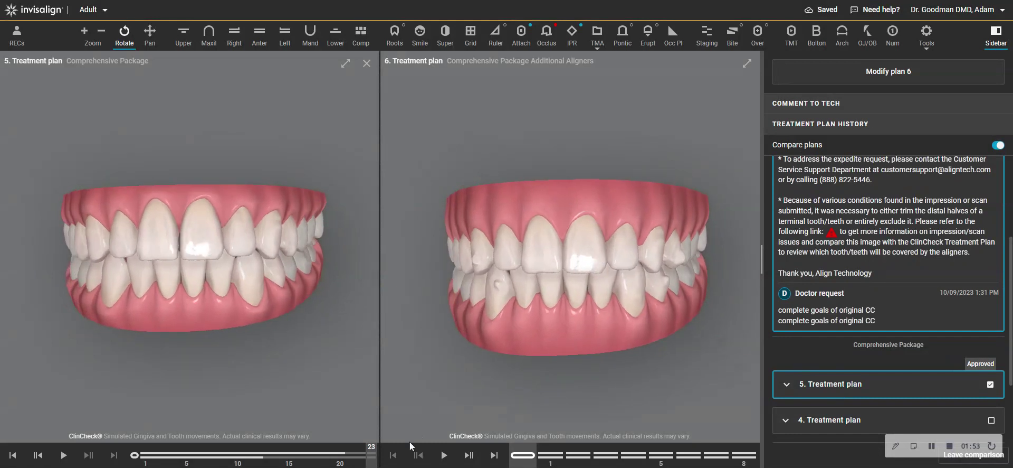
left_click(13, 454)
left_click_drag(183, 302, 186, 162)
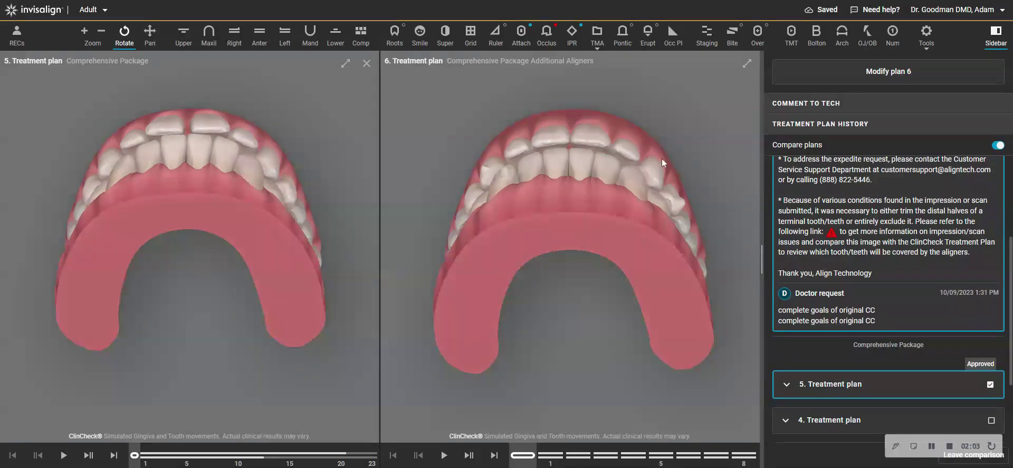
left_click_drag(596, 132, 555, 292)
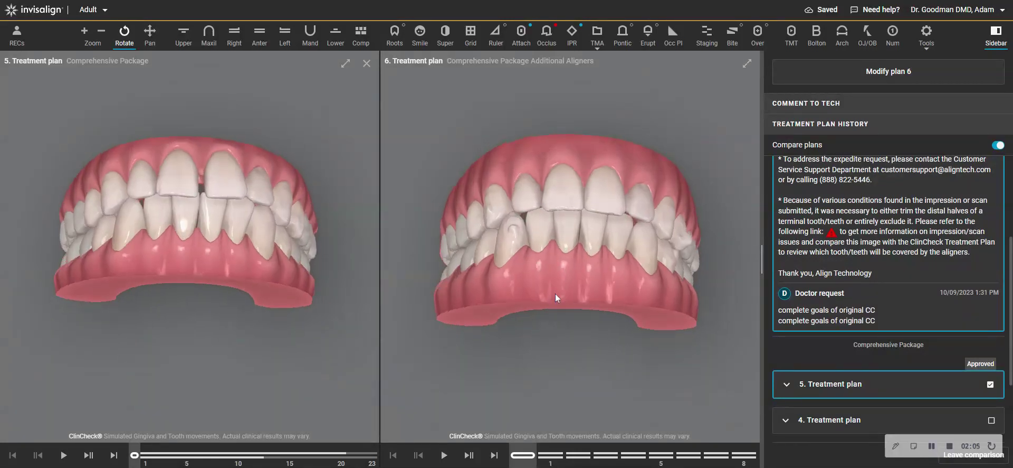
left_click(367, 64)
left_click_drag(358, 265, 390, 232)
left_click(184, 35)
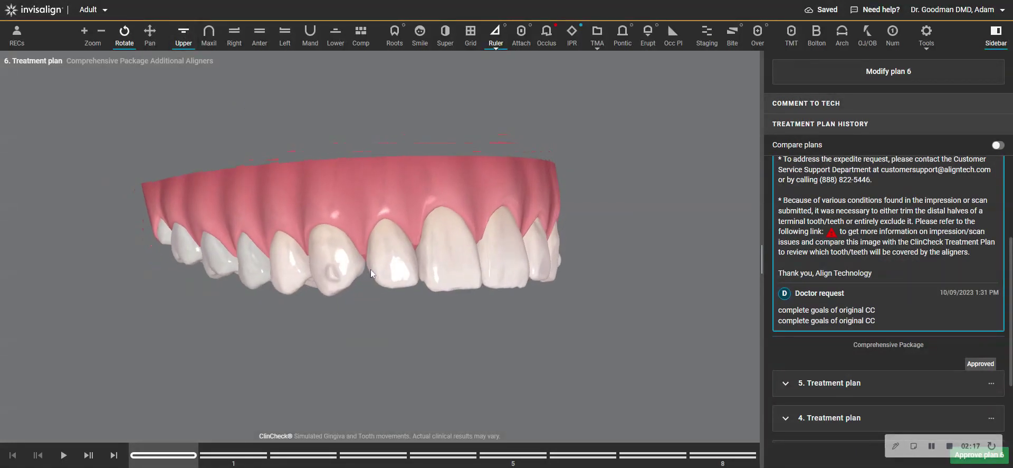
left_click_drag(381, 285, 395, 274)
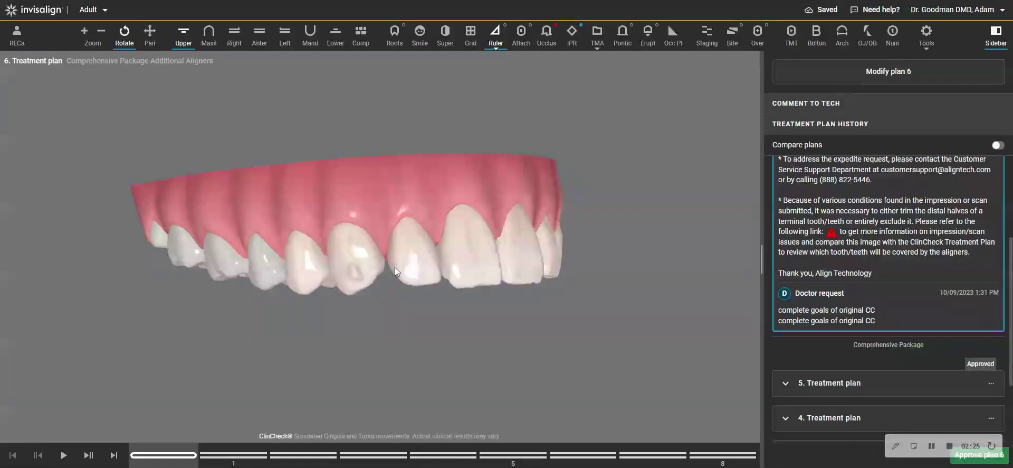
left_click_drag(459, 267, 328, 263)
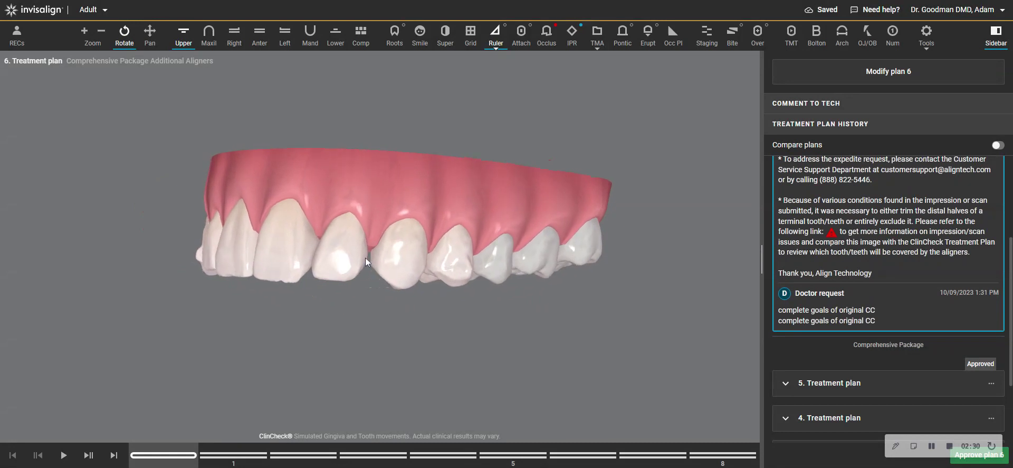
left_click_drag(363, 278, 401, 294)
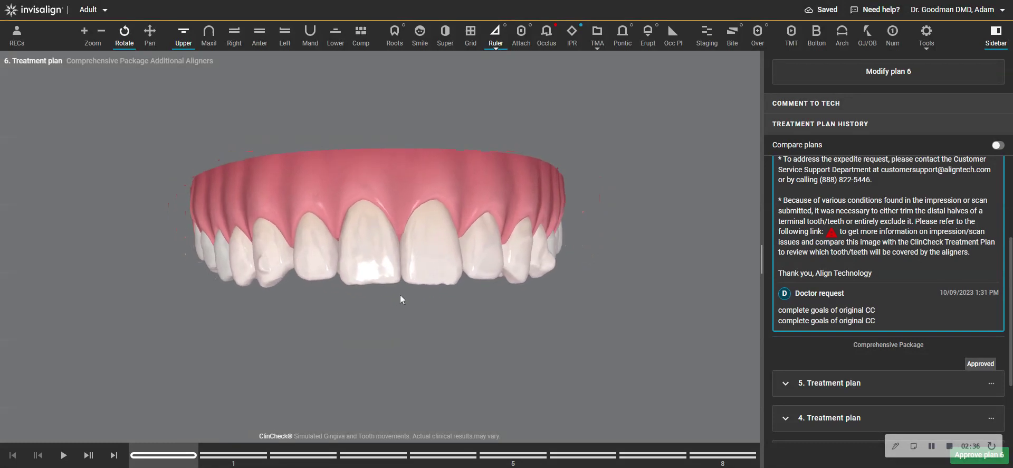
left_click(184, 35)
left_click_drag(395, 187, 313, 113)
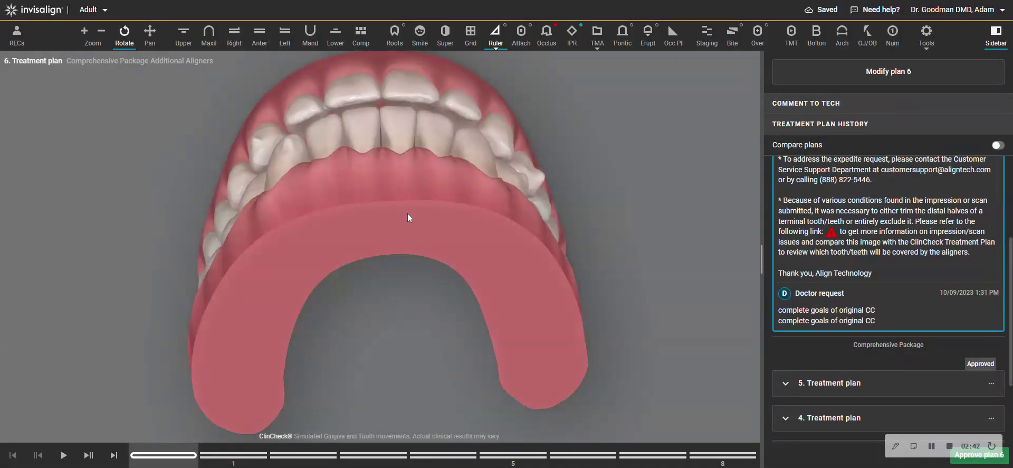
left_click_drag(408, 213, 380, 262)
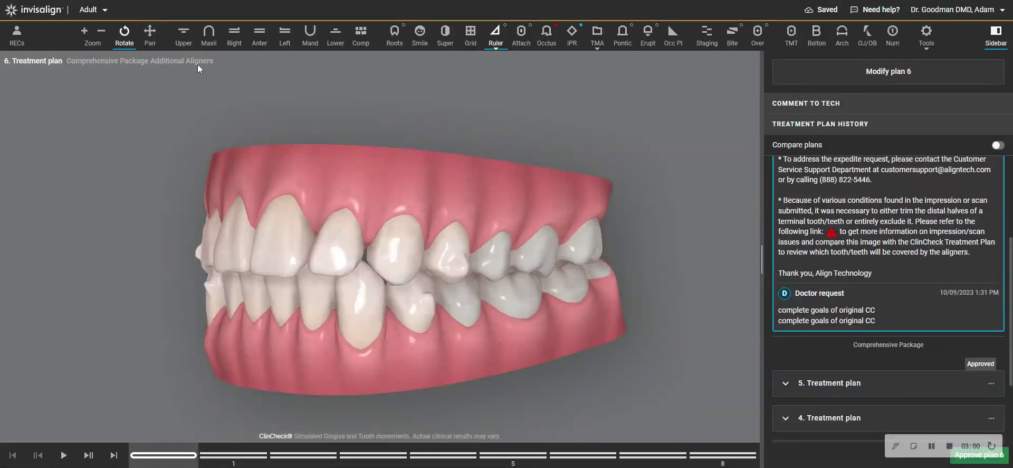
left_click(183, 34)
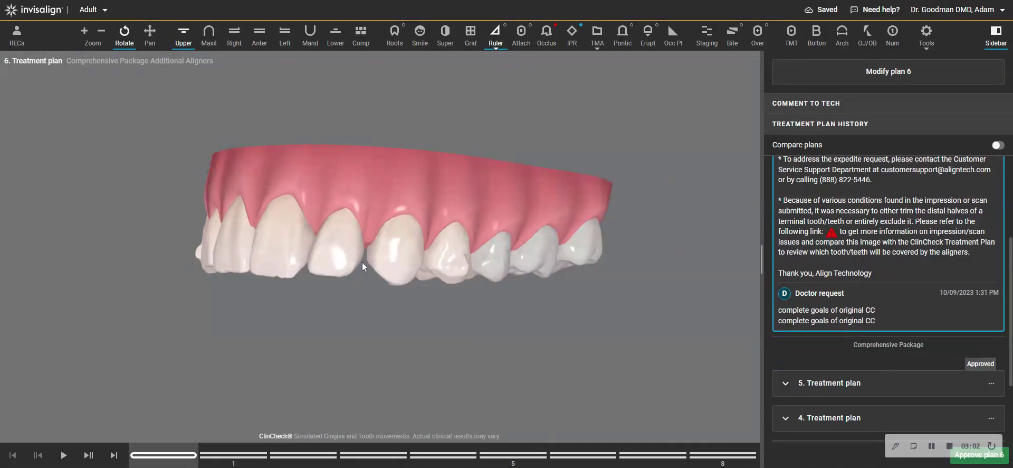
left_click_drag(361, 272, 316, 228)
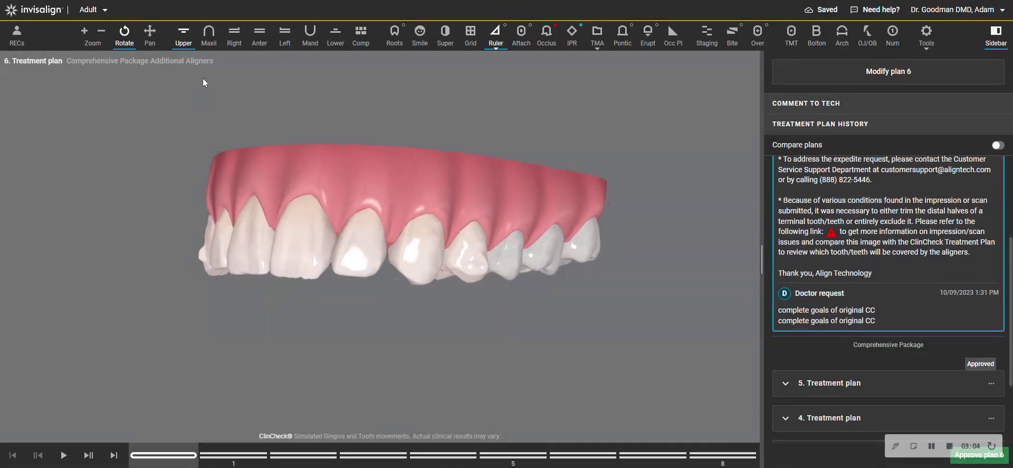
left_click(183, 38)
left_click_drag(387, 258, 424, 275)
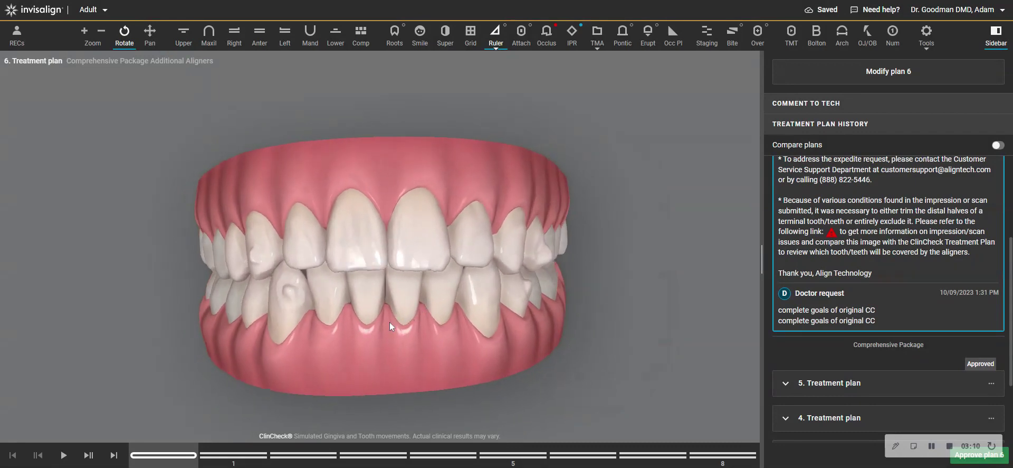
left_click_drag(390, 322, 389, 258)
left_click_drag(409, 210, 441, 205)
left_click_drag(403, 235, 421, 250)
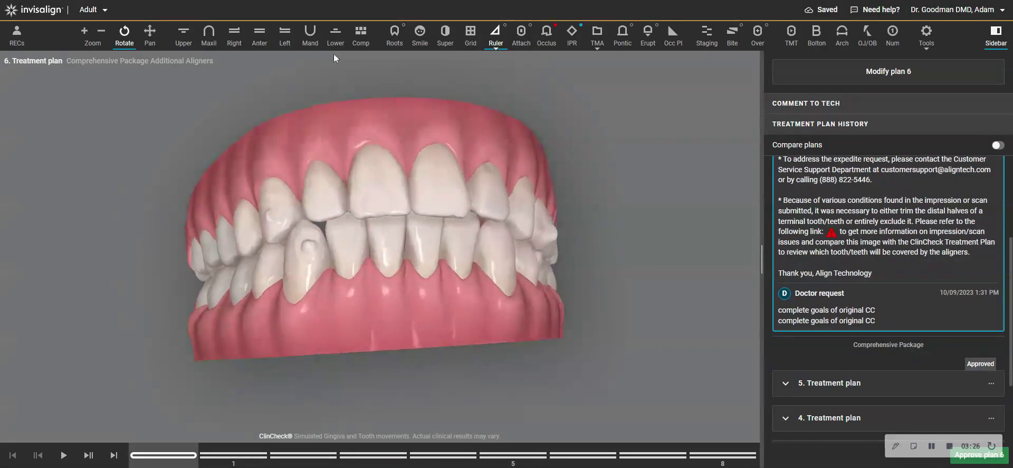
left_click(335, 48)
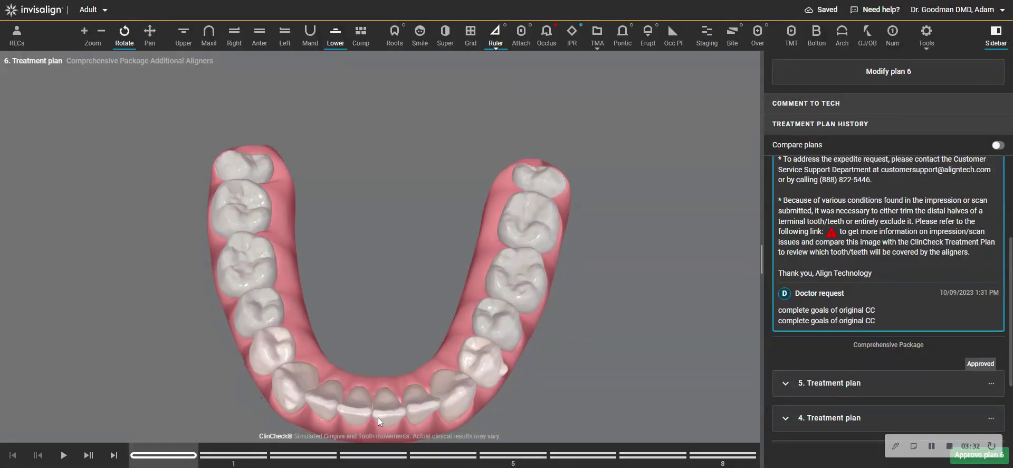
left_click_drag(424, 322, 395, 307)
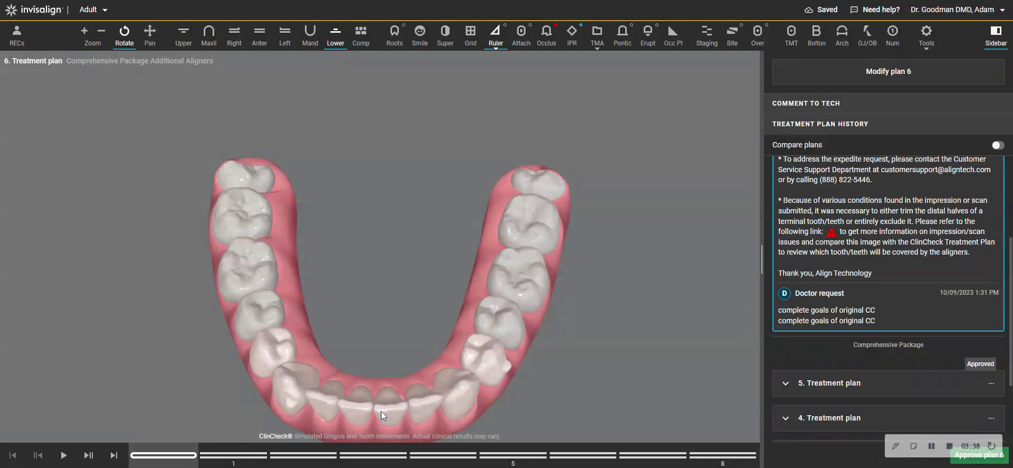
left_click_drag(381, 395, 389, 293)
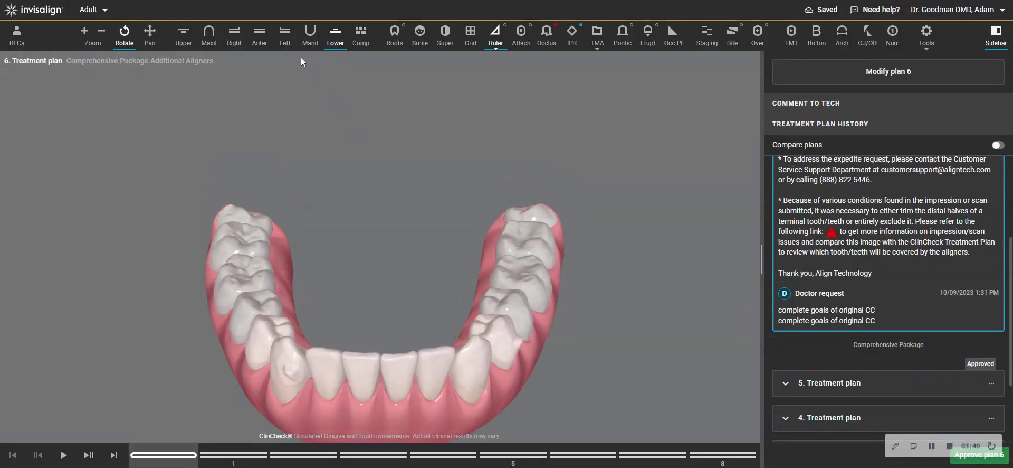
left_click(285, 37)
left_click_drag(387, 214, 377, 264)
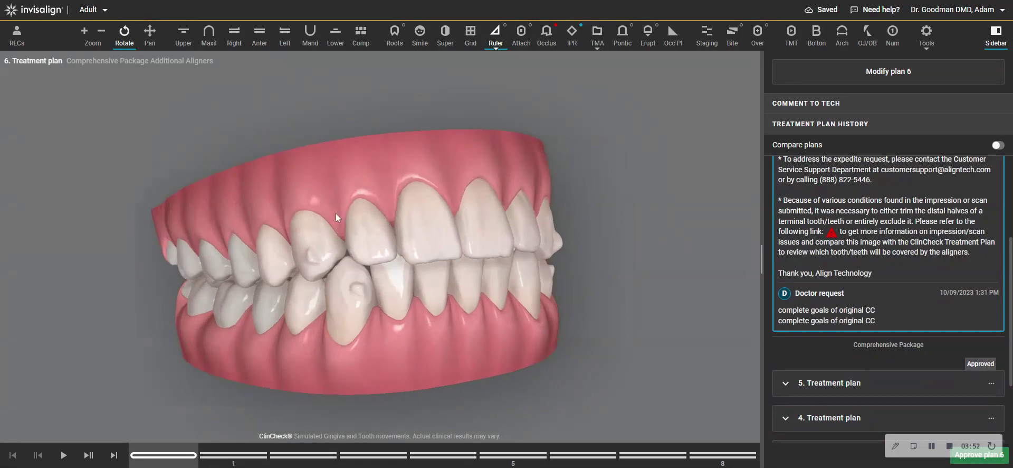
left_click(184, 35)
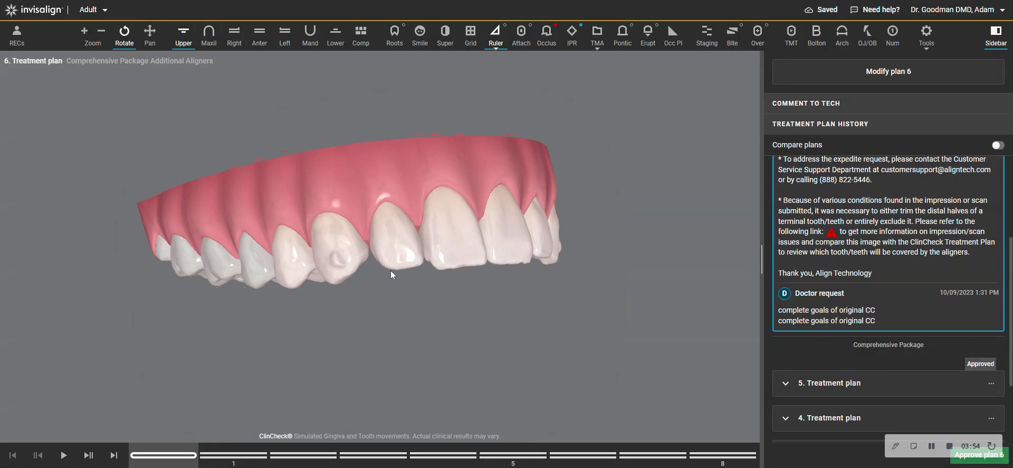
left_click(183, 45)
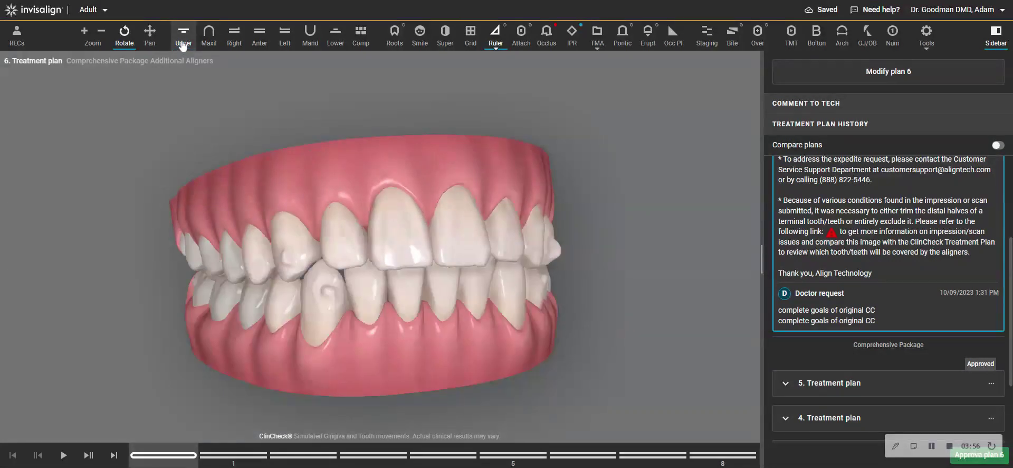
left_click_drag(419, 313, 404, 283)
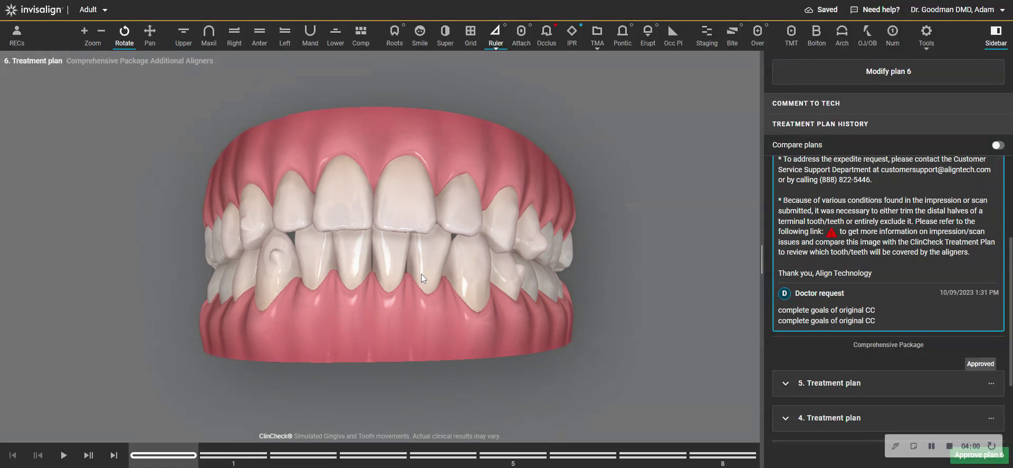
left_click_drag(371, 254, 381, 266)
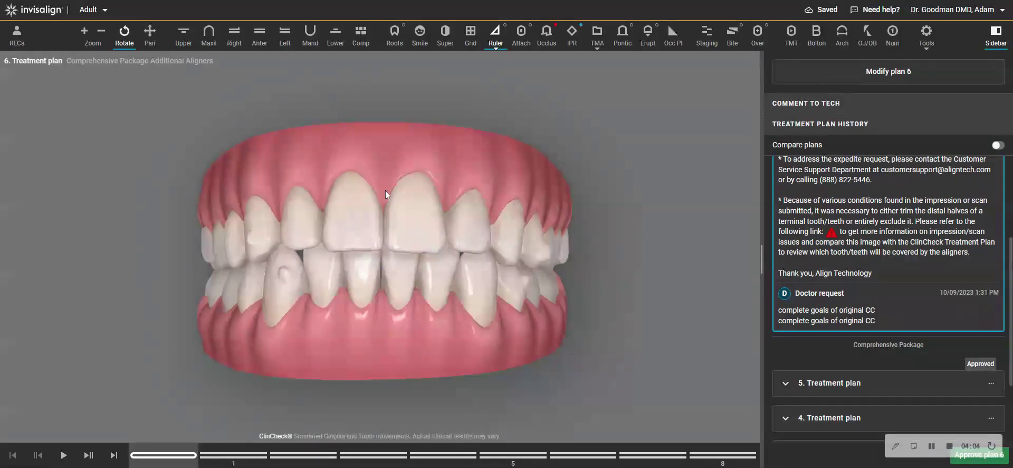